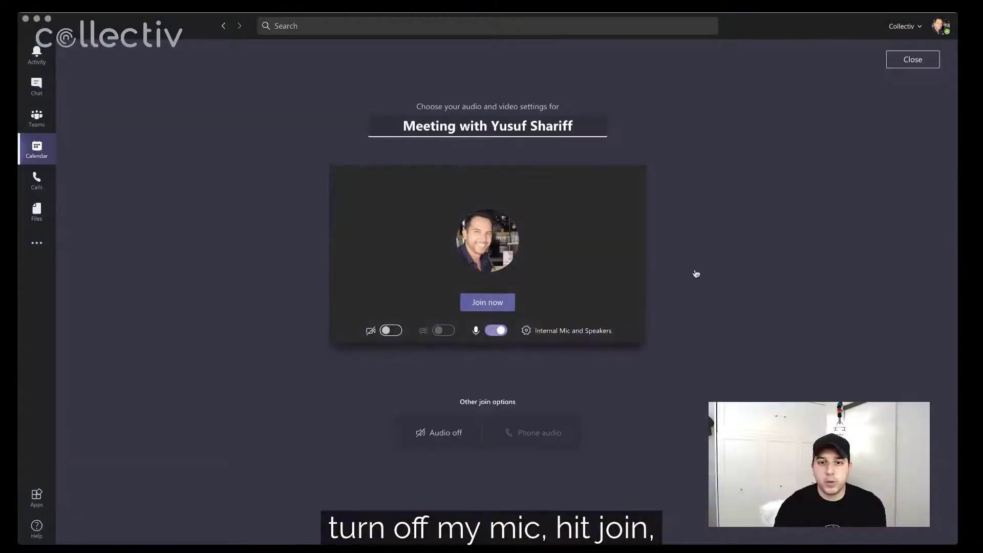
# Join the meeting with the microphone off and share the Teams PPT Presenter Mode PowerPoint window.
pyautogui.click(497, 331)
pyautogui.click(495, 303)
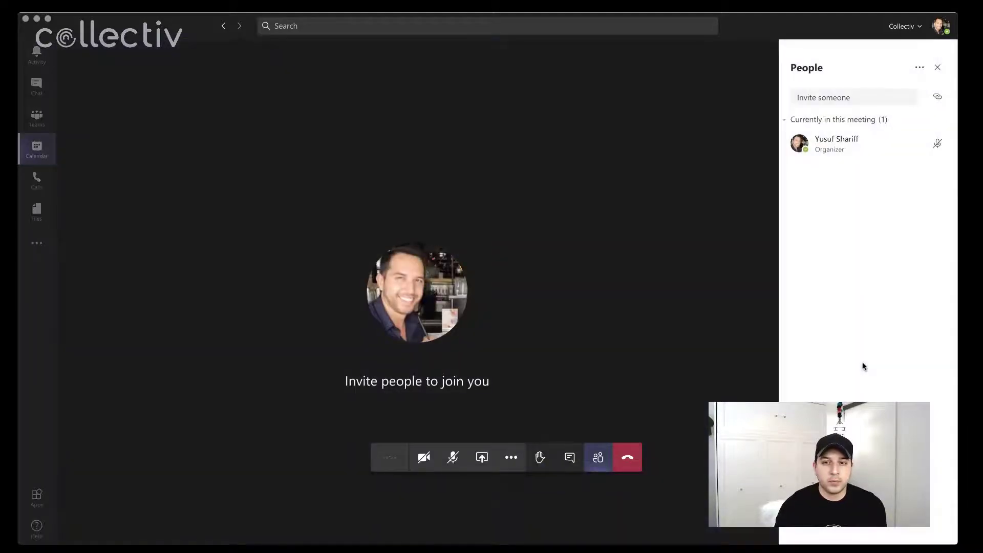
pyautogui.click(485, 461)
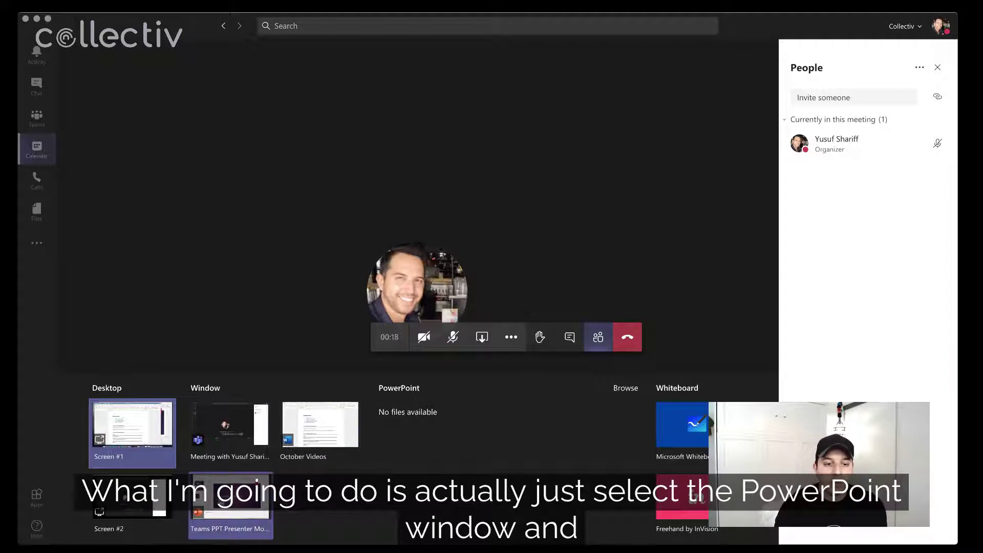
pyautogui.click(240, 504)
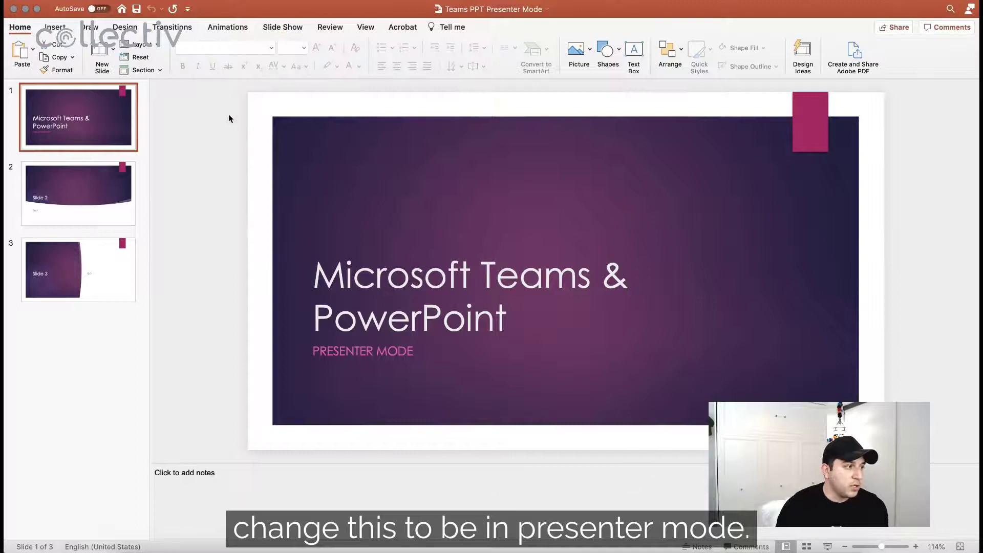
# Start the slide show of the Teams PPT Presenter Mode presentation and advance to Slide 2.
pyautogui.click(284, 28)
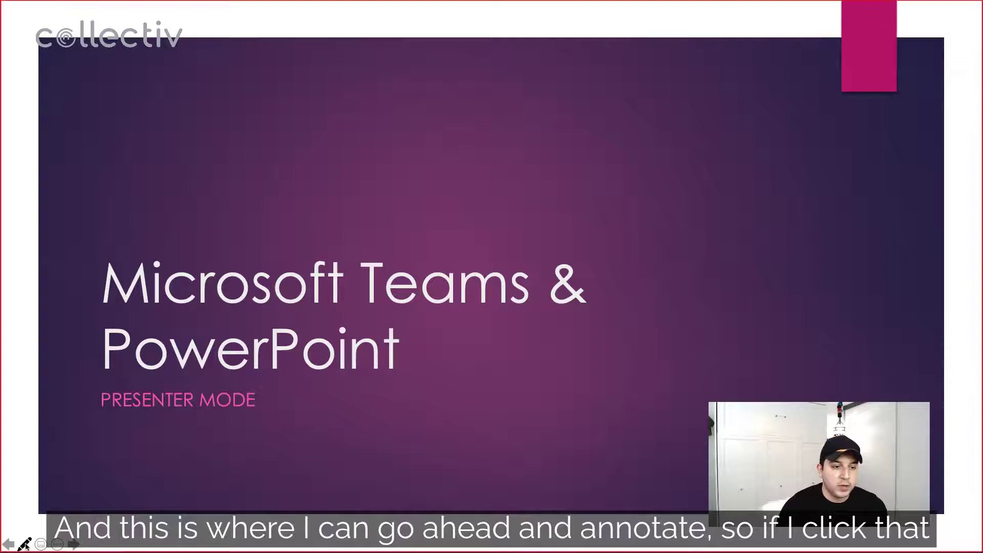
pyautogui.click(24, 544)
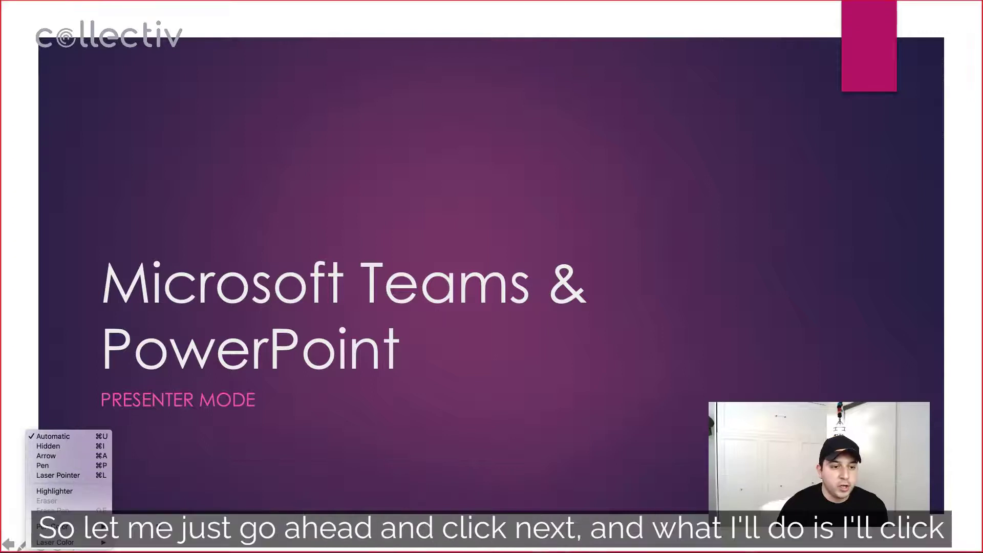
pyautogui.click(127, 528)
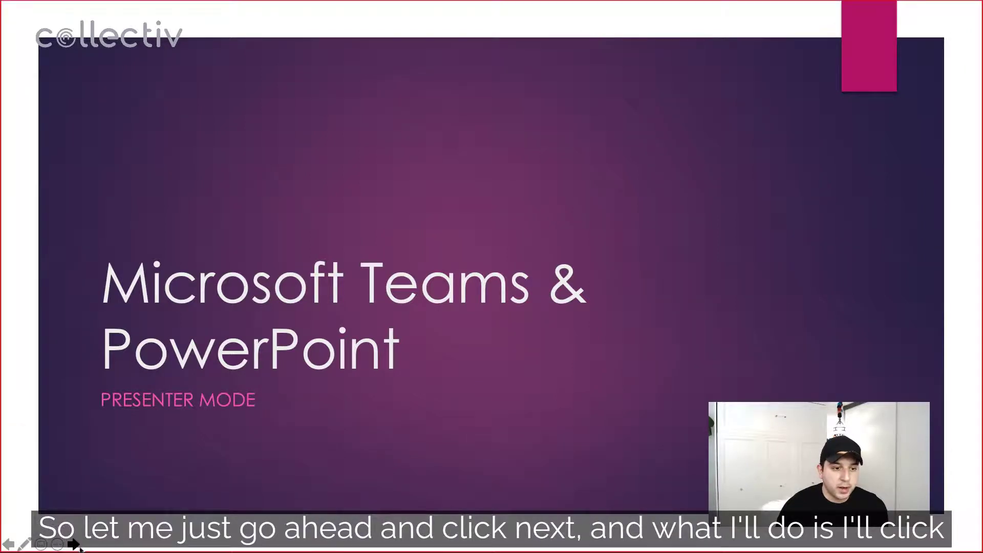
pyautogui.click(74, 546)
# Circle the "Slide 2" title in red with the Pen annotation tool.
pyautogui.click(23, 544)
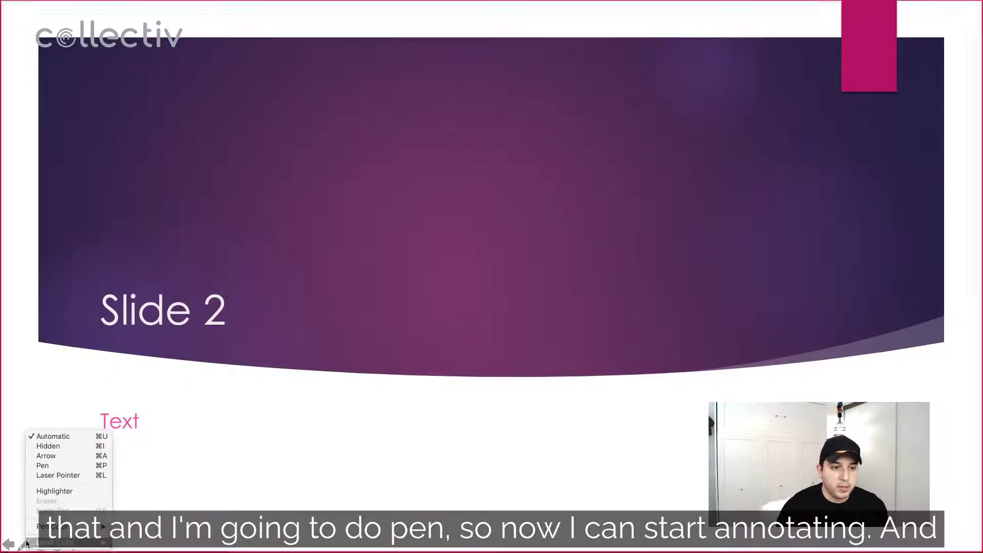
pyautogui.click(53, 467)
pyautogui.moveTo(191, 275)
pyautogui.mouseDown()
pyautogui.moveTo(113, 337)
pyautogui.moveTo(189, 265)
pyautogui.mouseUp()
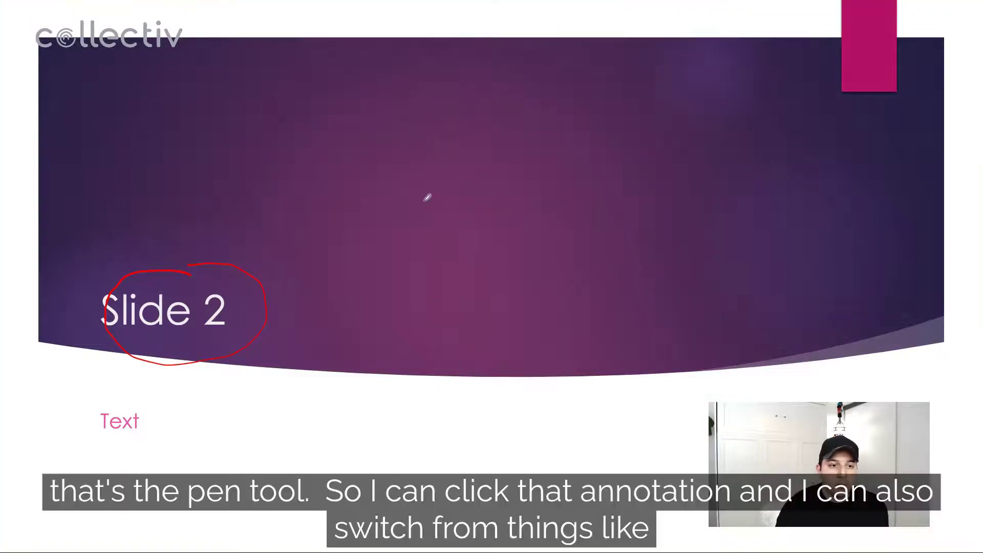
# Mark the "Slide 2" title with yellow Highlighter strokes over and just below the text.
pyautogui.click(24, 544)
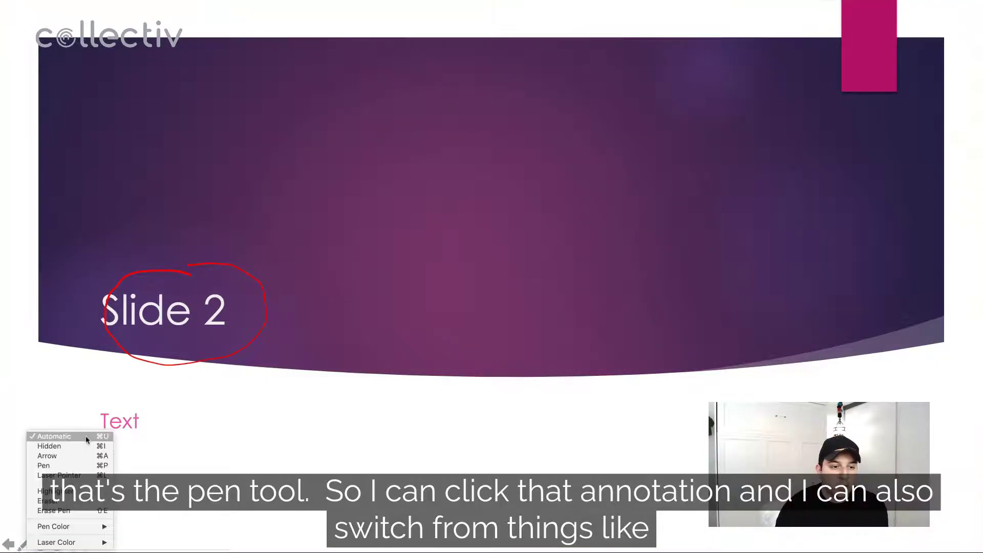
pyautogui.click(37, 535)
pyautogui.click(26, 543)
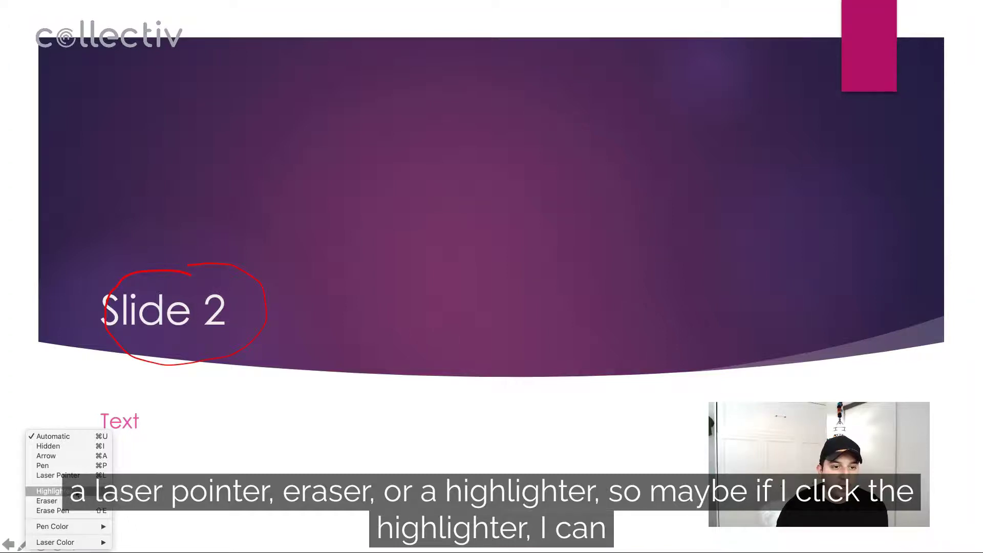
pyautogui.click(51, 491)
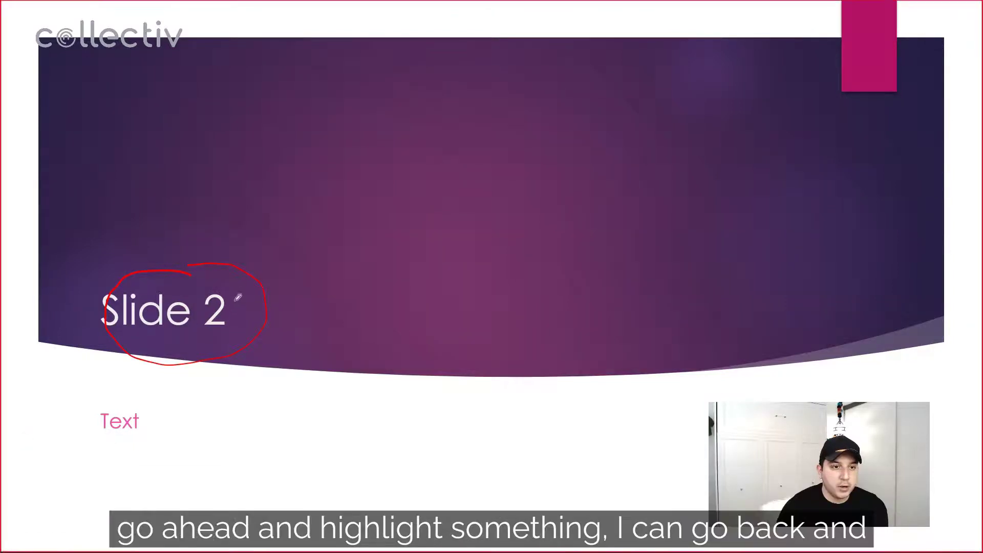
pyautogui.moveTo(235, 302)
pyautogui.mouseDown()
pyautogui.moveTo(72, 299)
pyautogui.moveTo(82, 315)
pyautogui.moveTo(227, 315)
pyautogui.moveTo(128, 331)
pyautogui.moveTo(221, 336)
pyautogui.mouseUp()
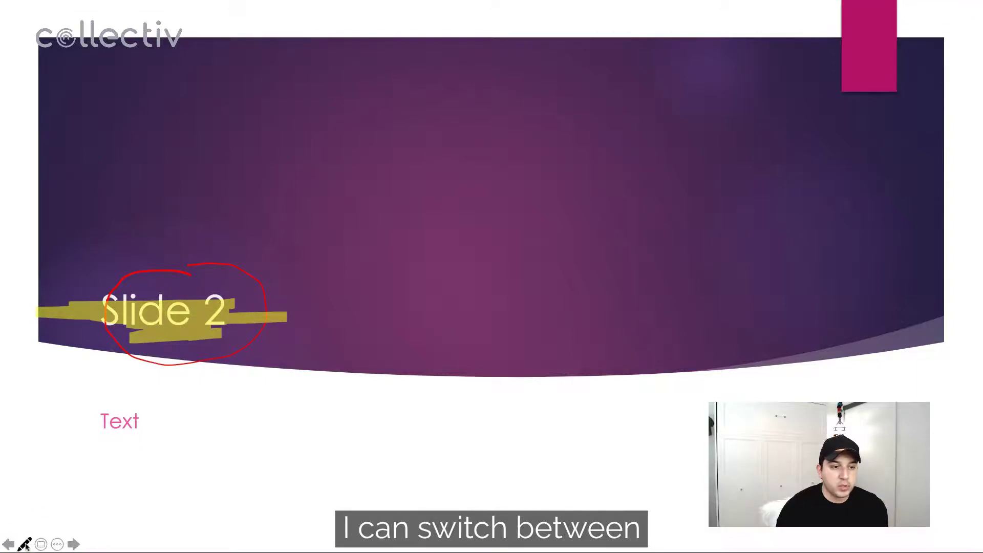
# View the laser colour choices and switch the slide show pointer to Laser Pointer.
pyautogui.click(27, 545)
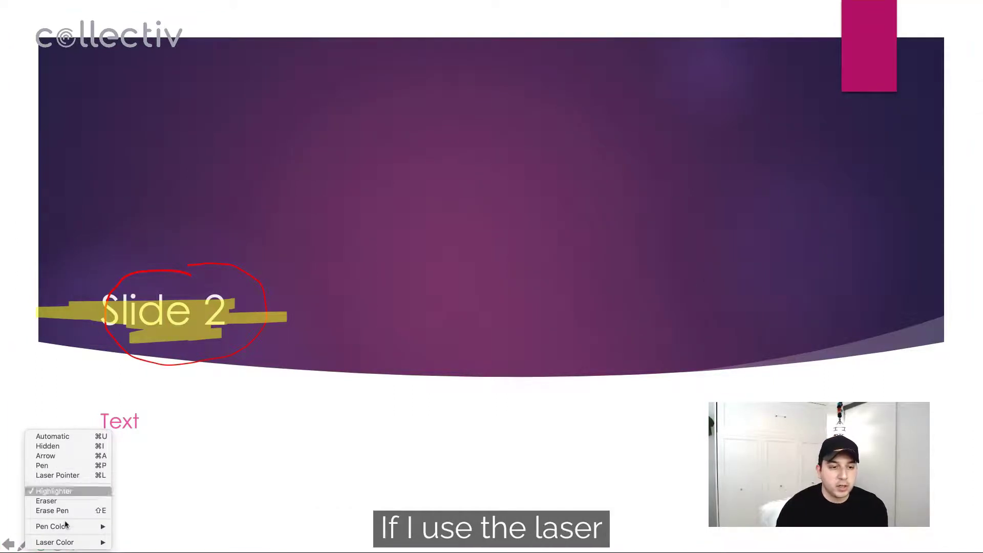
pyautogui.moveTo(87, 546)
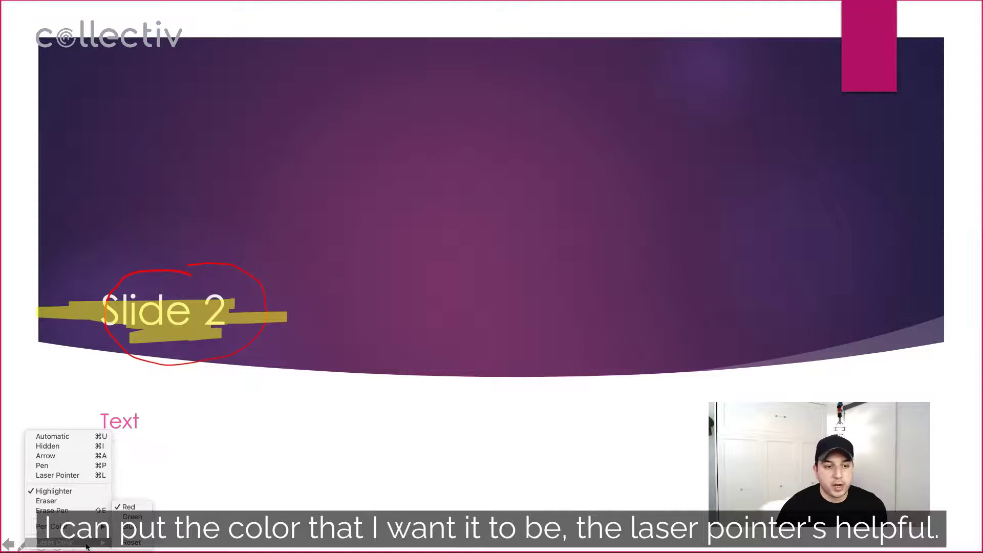
pyautogui.click(57, 475)
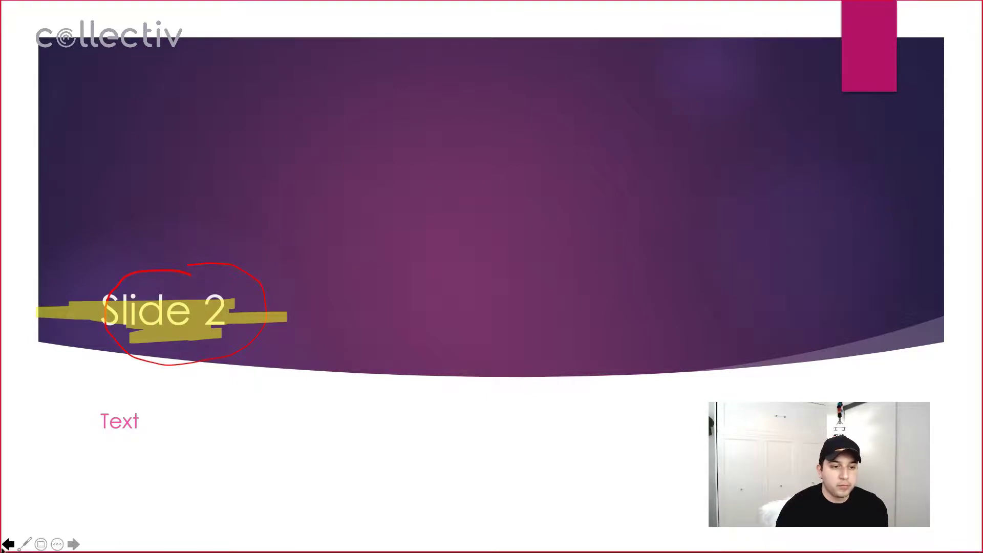
# Switch back to the Pen and draw a red zigzag across the middle of Slide 2, plus scattered dots and short dashes beside it.
pyautogui.click(25, 544)
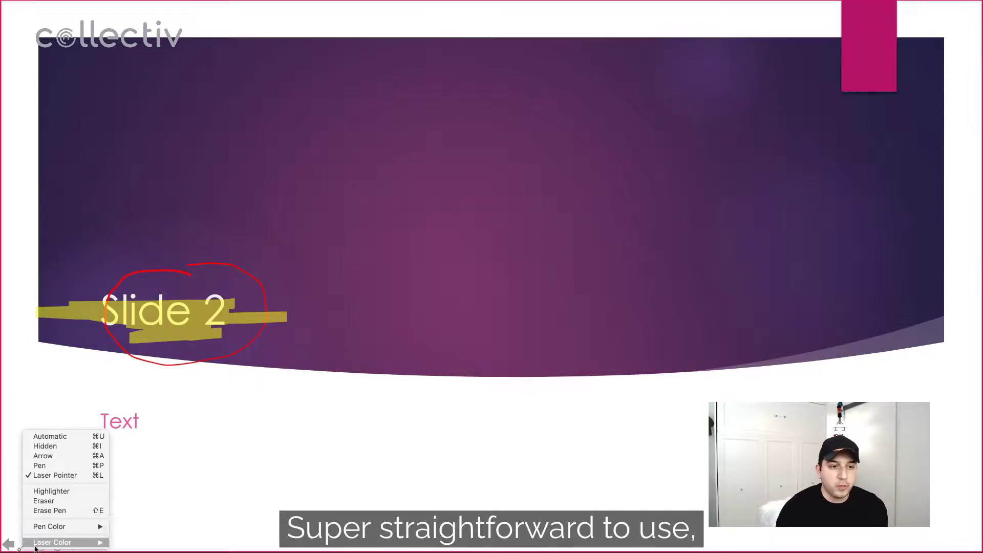
pyautogui.click(56, 464)
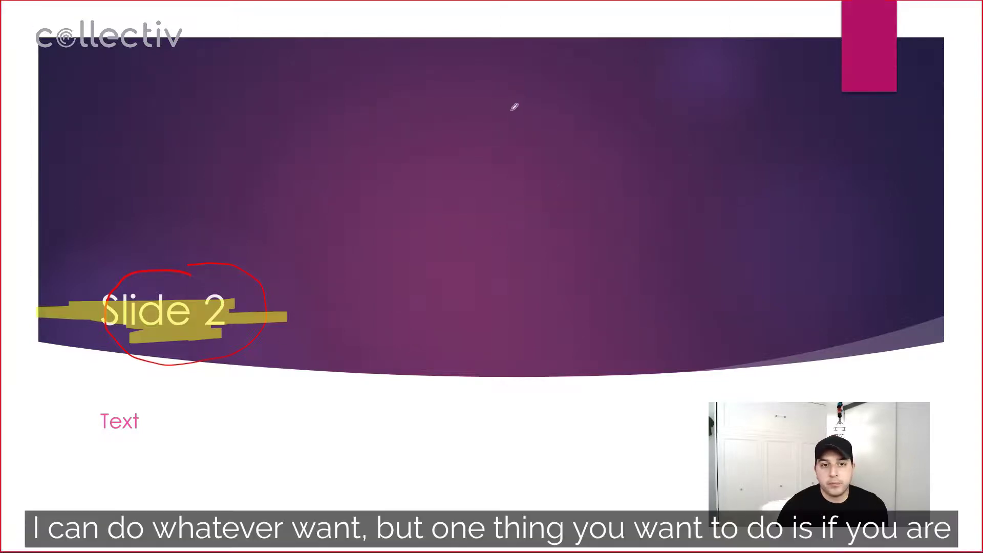
pyautogui.moveTo(276, 210)
pyautogui.mouseDown()
pyautogui.moveTo(650, 279)
pyautogui.moveTo(281, 343)
pyautogui.moveTo(479, 373)
pyautogui.mouseUp()
pyautogui.click(775, 276)
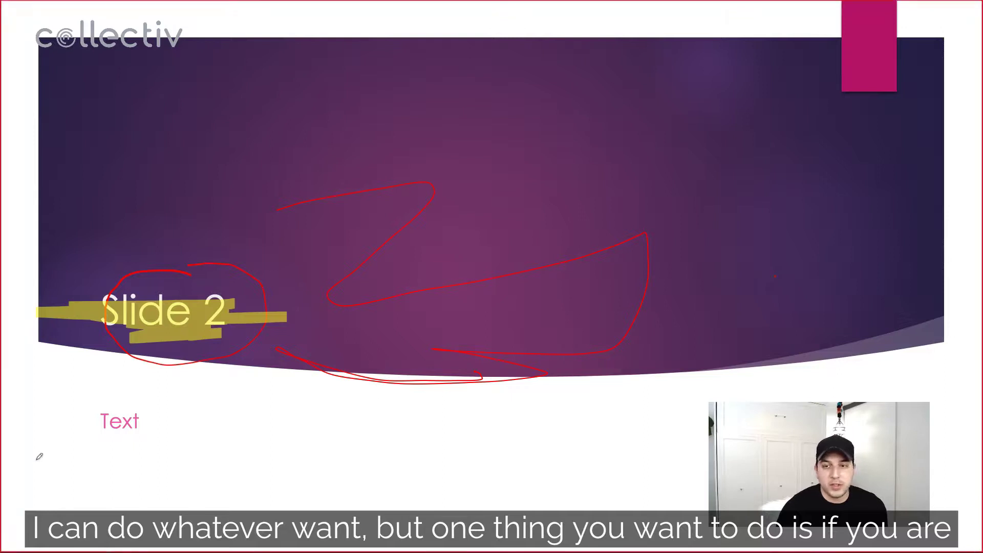
pyautogui.click(773, 337)
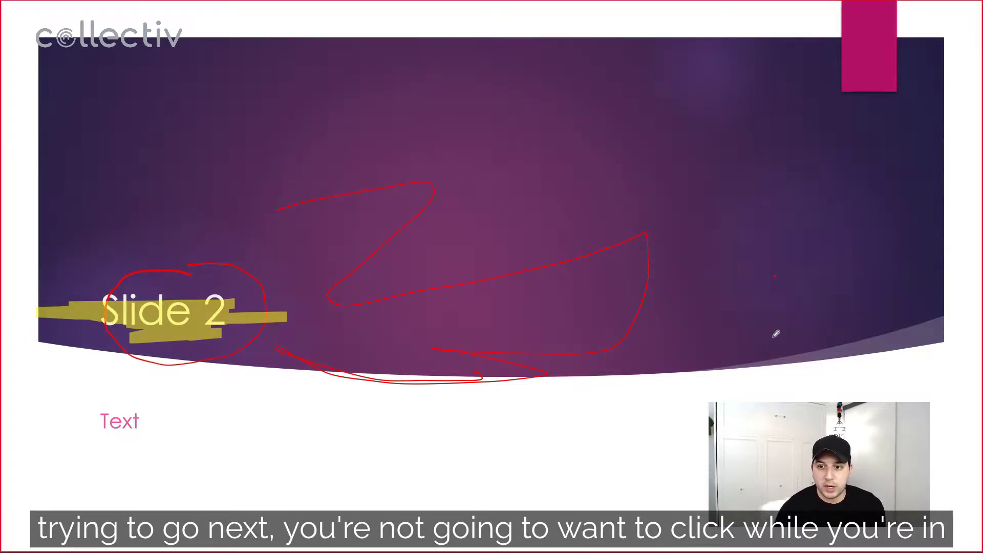
pyautogui.moveTo(758, 354); pyautogui.dragTo(829, 354)
pyautogui.click(841, 299)
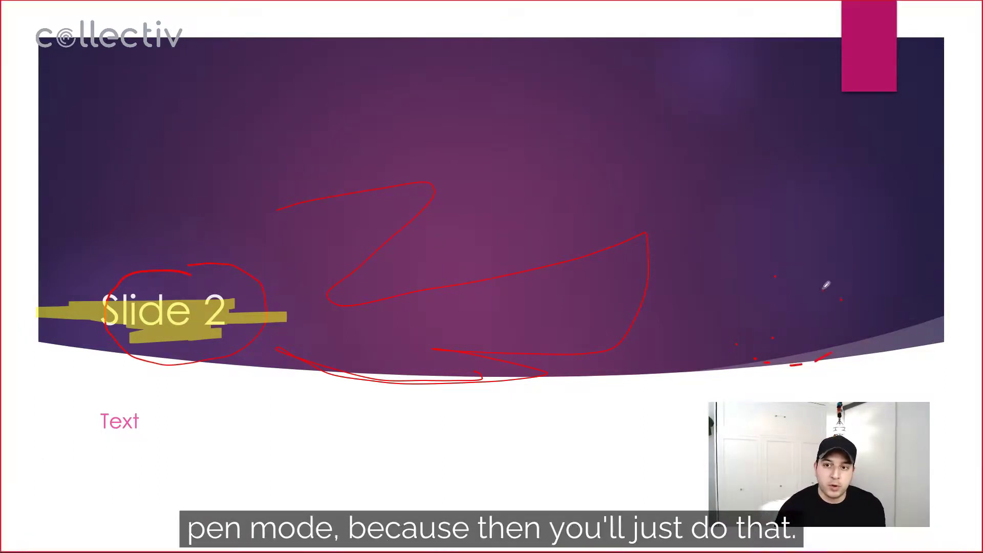
pyautogui.click(750, 268)
pyautogui.click(738, 269)
pyautogui.click(739, 307)
pyautogui.click(736, 344)
pyautogui.moveTo(699, 318); pyautogui.dragTo(717, 328)
pyautogui.moveTo(731, 330); pyautogui.dragTo(738, 326)
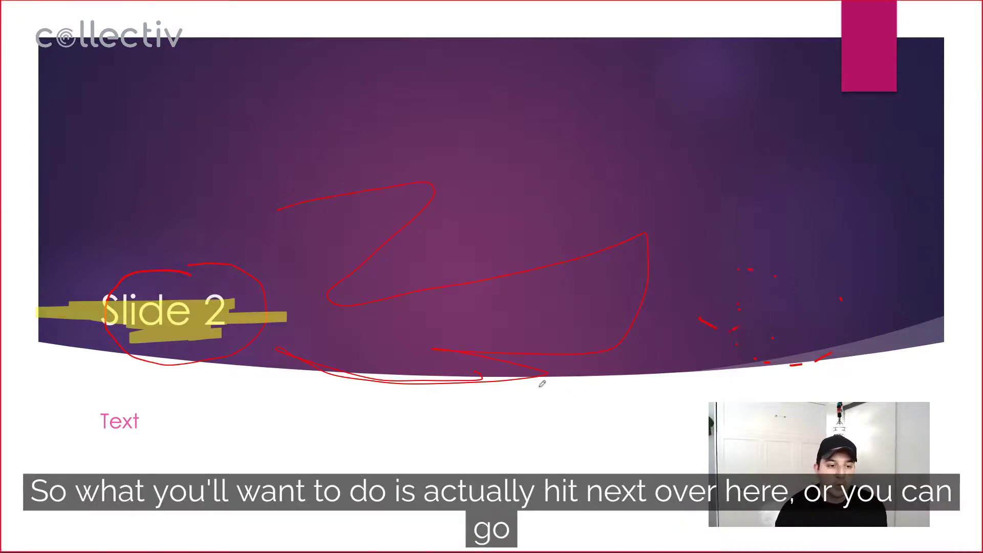
# Change the slide show pointer from Pen to Arrow for advancing slides without drawing.
pyautogui.moveTo(20, 547)
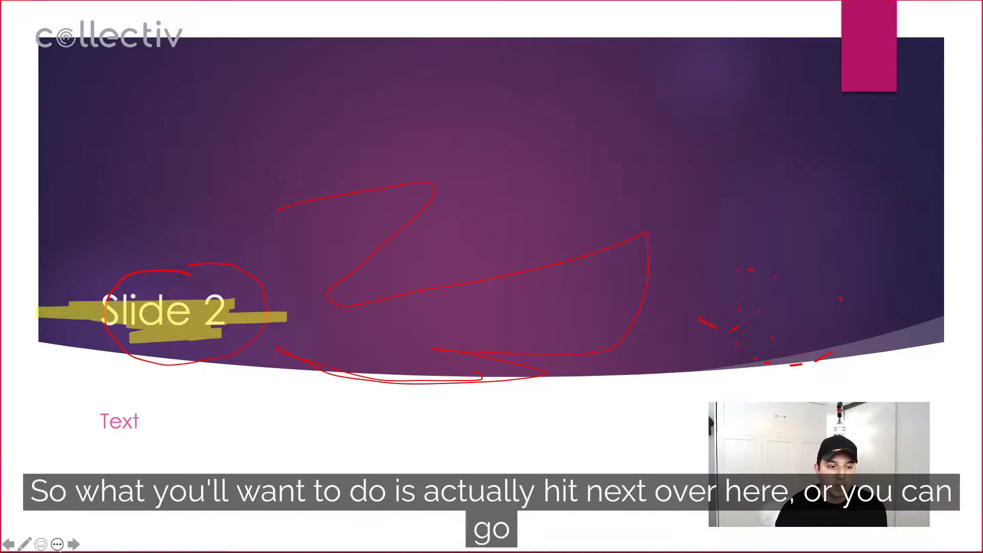
pyautogui.click(26, 545)
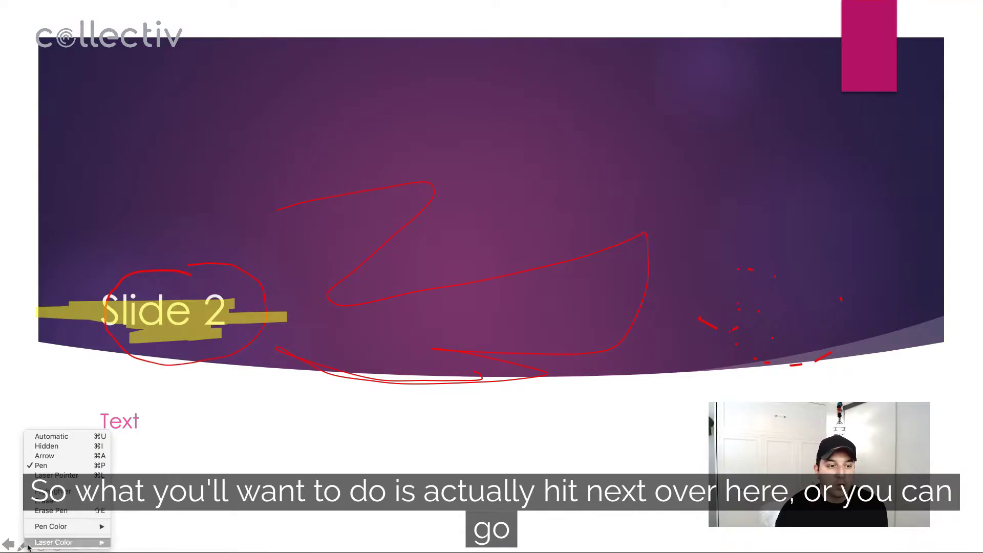
pyautogui.click(45, 455)
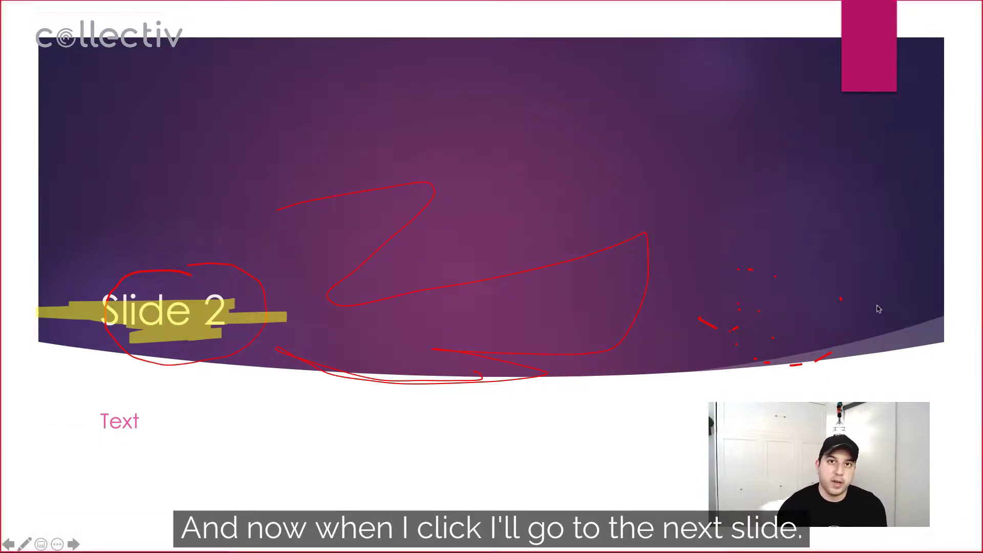